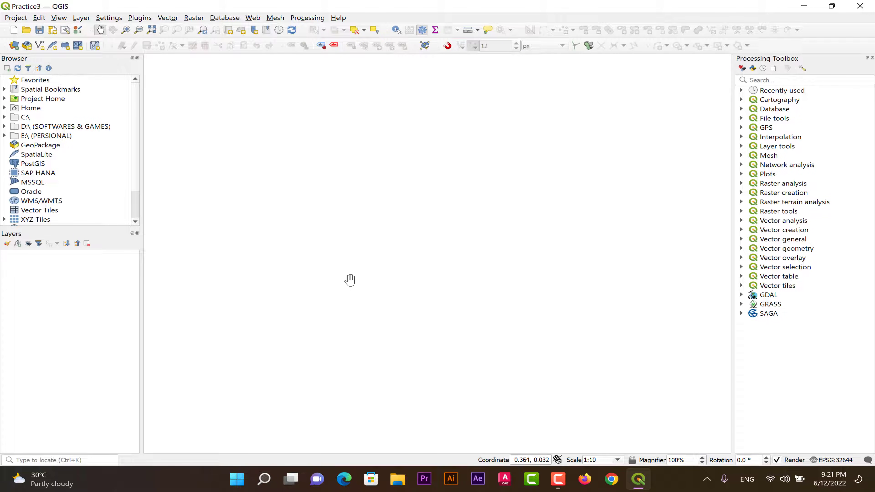
# - Create a new shapefile layer named Points in the Practice_3 folder with Point geometry
pyautogui.click(81, 17)
pyautogui.moveTo(104, 35)
pyautogui.click(310, 49)
pyautogui.click(645, 117)
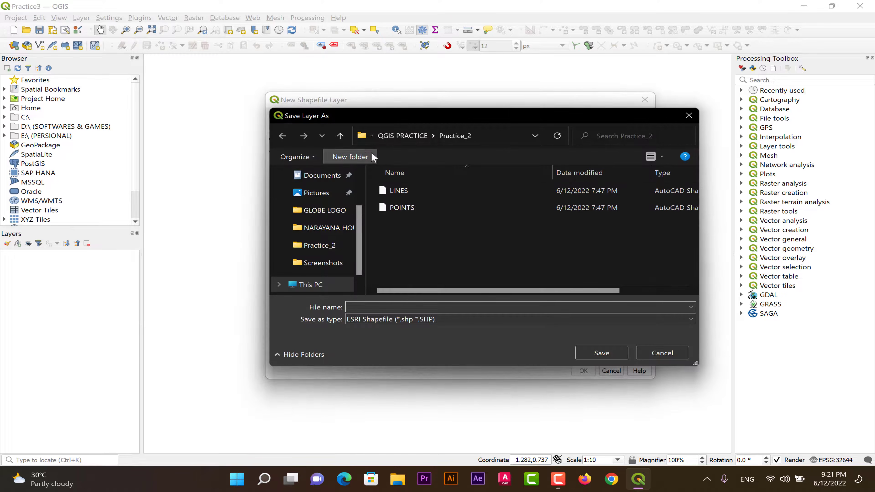
pyautogui.write('Points')
pyautogui.click(602, 353)
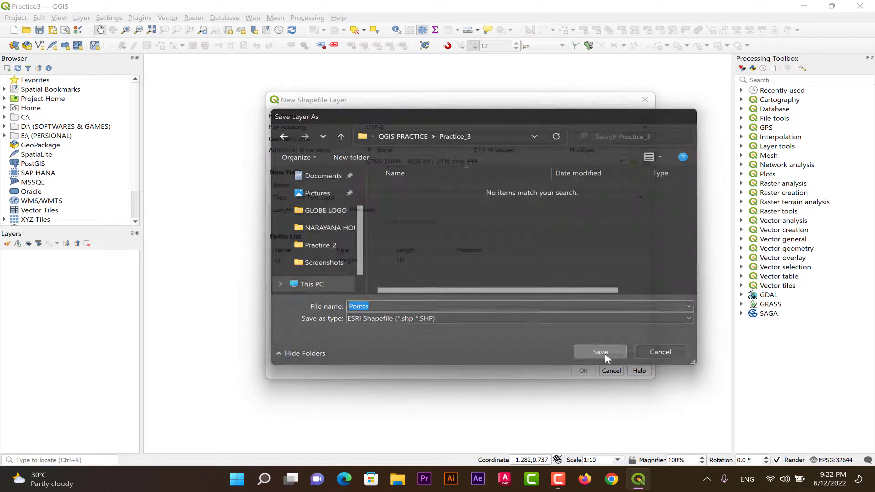
pyautogui.click(448, 137)
pyautogui.click(448, 147)
pyautogui.click(583, 371)
# - Create a second shapefile layer named Lines in the Practice_3 folder with LineString geometry
pyautogui.click(82, 18)
pyautogui.moveTo(103, 37)
pyautogui.click(310, 49)
pyautogui.click(649, 119)
pyautogui.write('Lines')
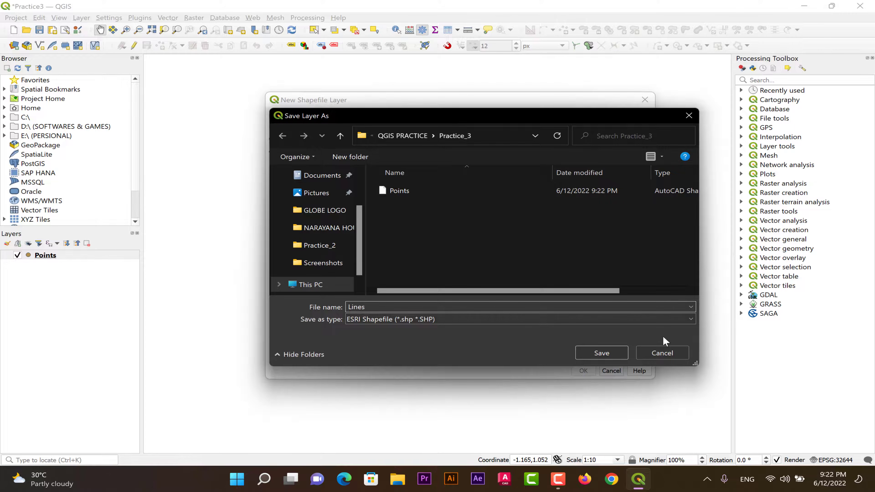
pyautogui.click(601, 353)
pyautogui.click(448, 138)
pyautogui.click(448, 168)
pyautogui.click(583, 371)
# - Make the Points layer editable and add a freehand point with id 1 near the middle of the map canvas
pyautogui.click(68, 267)
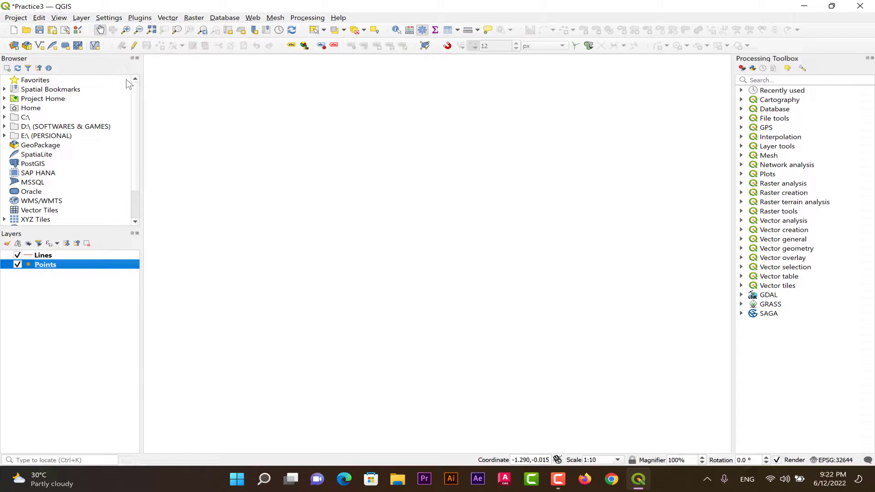
pyautogui.click(134, 47)
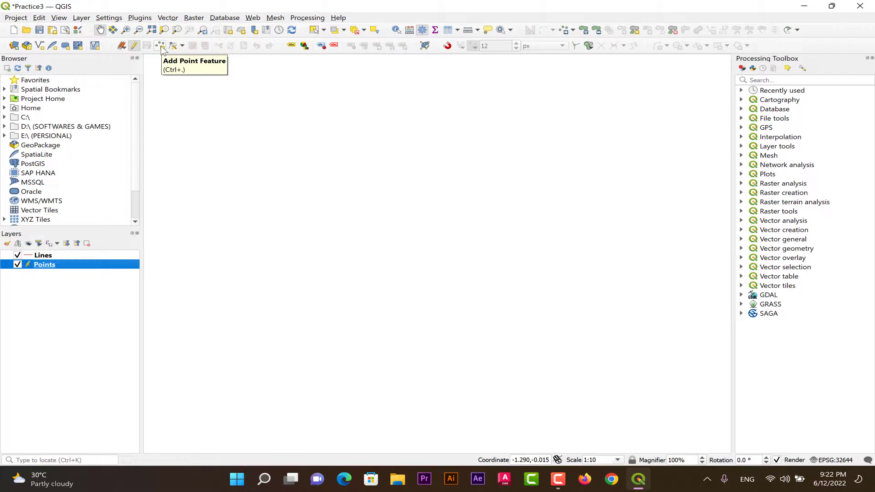
pyautogui.click(160, 46)
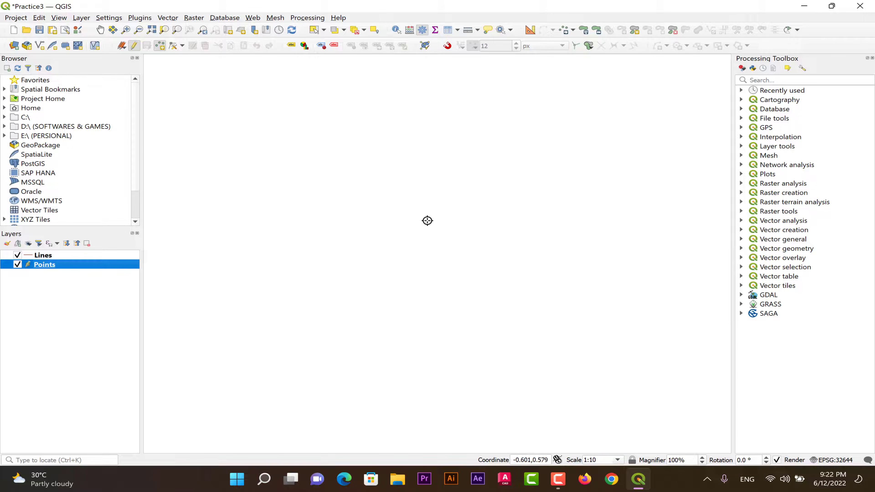
pyautogui.click(379, 218)
pyautogui.write('1')
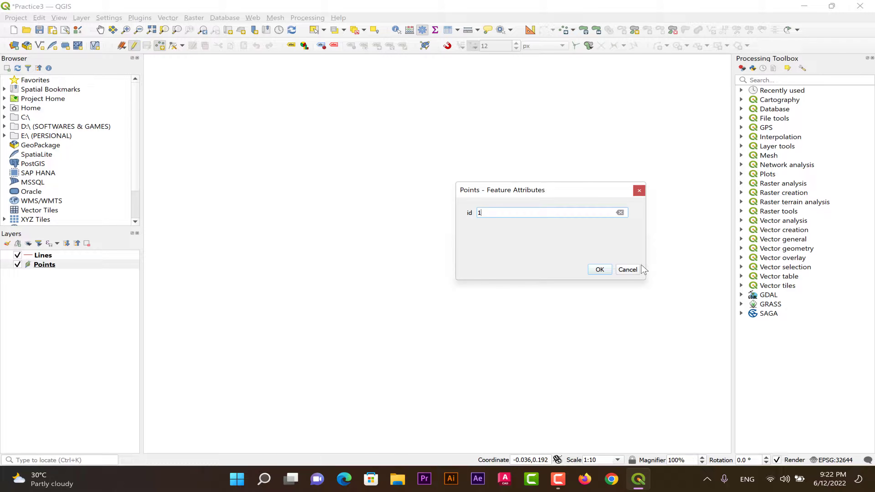
pyautogui.click(600, 270)
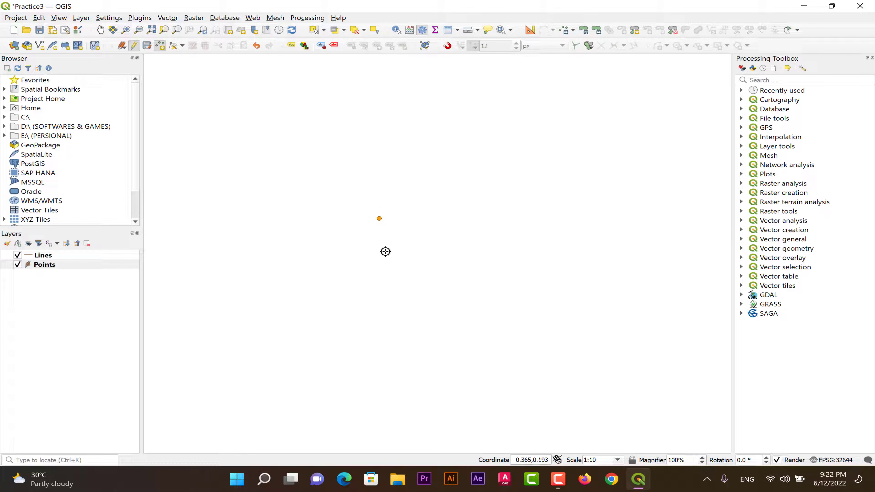
# - Identify the new point and examine its derived X and Y coordinates
pyautogui.click(397, 31)
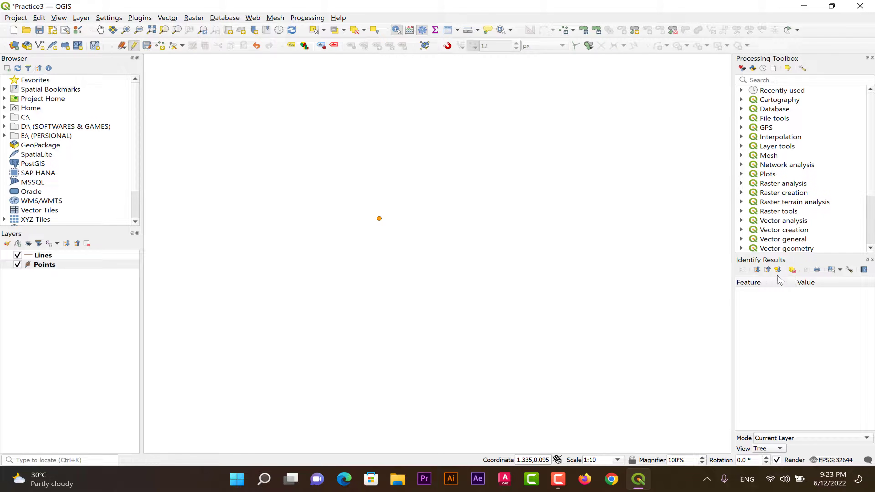
pyautogui.moveTo(793, 254); pyautogui.dragTo(797, 239)
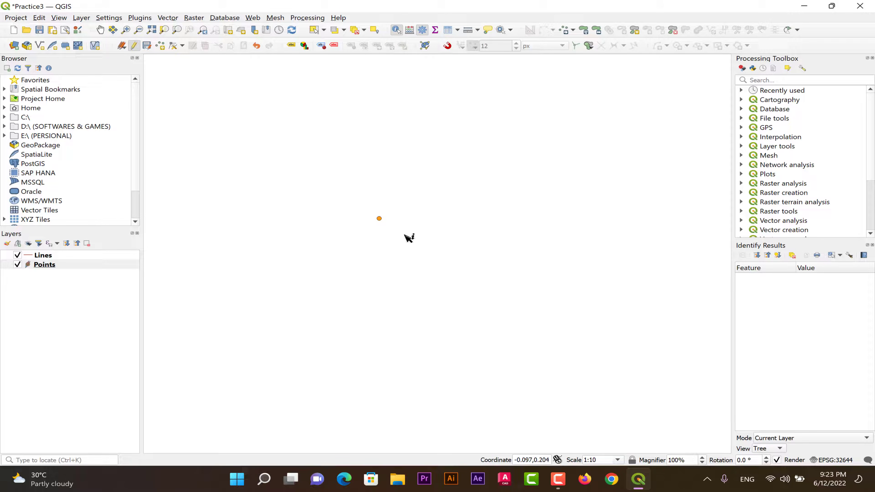
pyautogui.moveTo(369, 209); pyautogui.dragTo(398, 228)
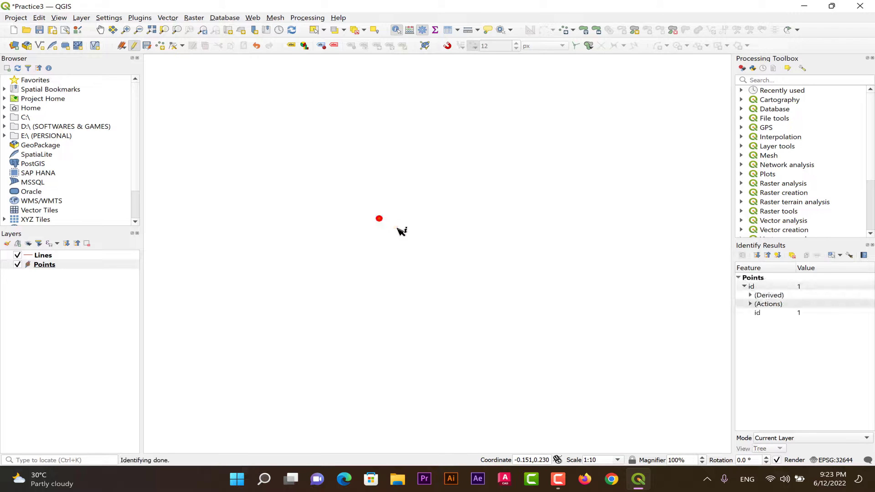
pyautogui.click(751, 295)
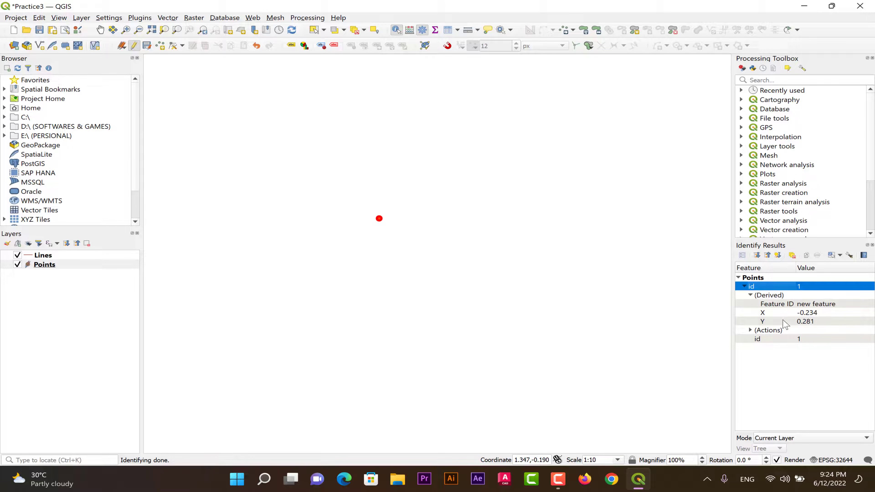
pyautogui.click(318, 210)
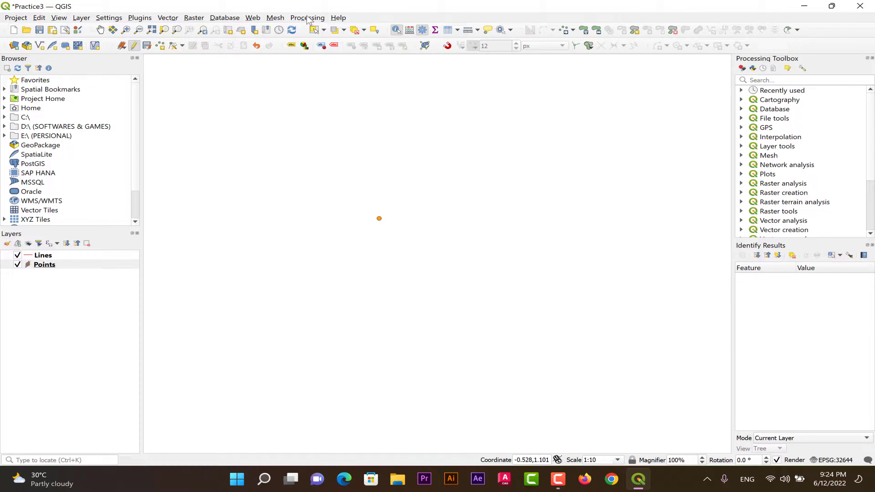
# - Select the freehand point with a selection rectangle and delete it from the Points layer
pyautogui.click(314, 30)
pyautogui.moveTo(350, 197); pyautogui.dragTo(451, 267)
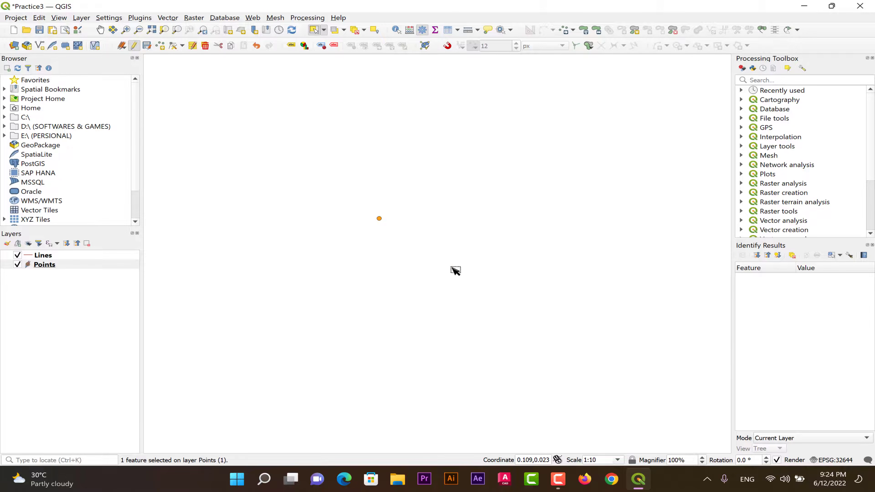
pyautogui.click(207, 46)
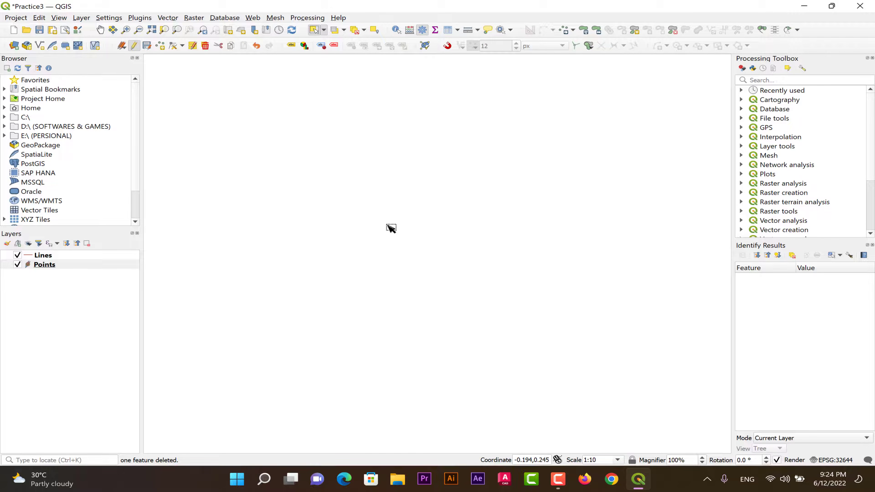
# - Hide the Advanced Digitizing toolbar and show it again
pyautogui.rightClick(780, 50)
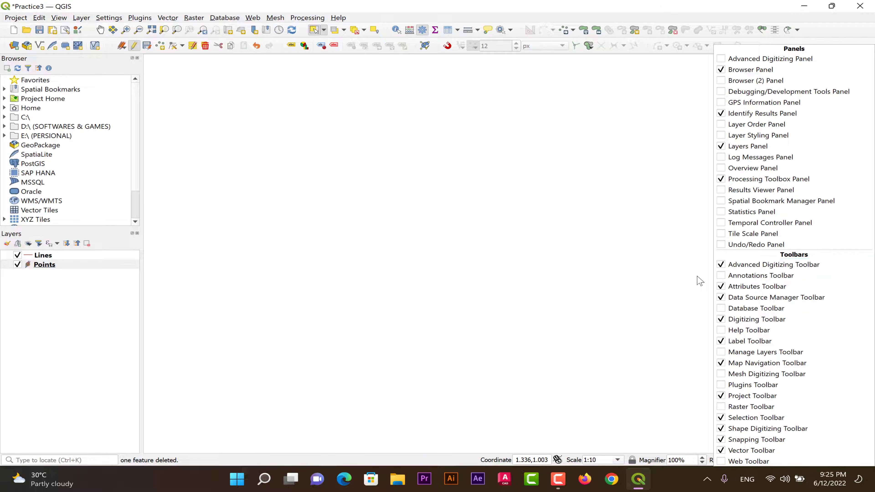
pyautogui.click(721, 267)
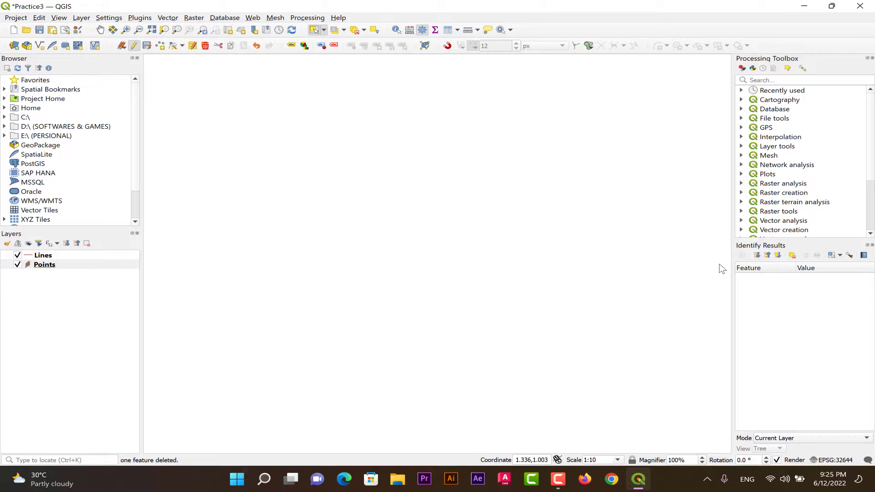
pyautogui.rightClick(773, 49)
pyautogui.click(768, 274)
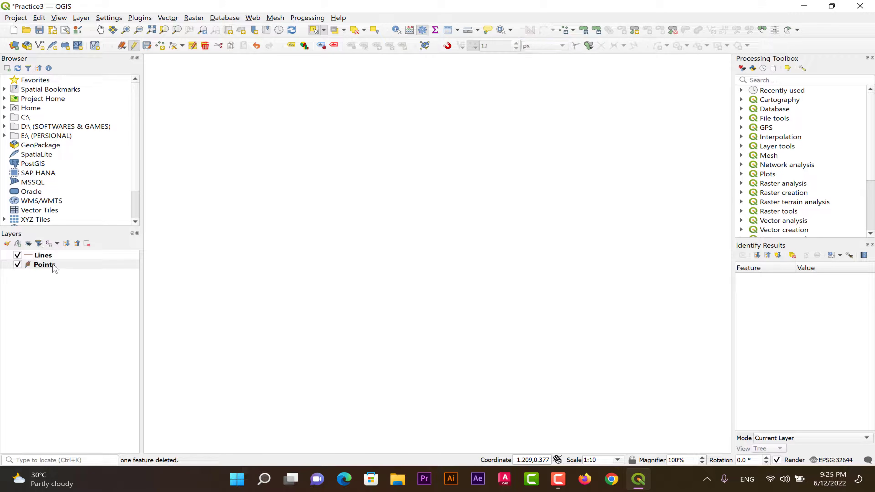
# - Start a point feature with advanced digitizing enabled and lock its x coordinate to 301982.3083, VB1's easting from the POINTS workbook in Excel
pyautogui.click(161, 47)
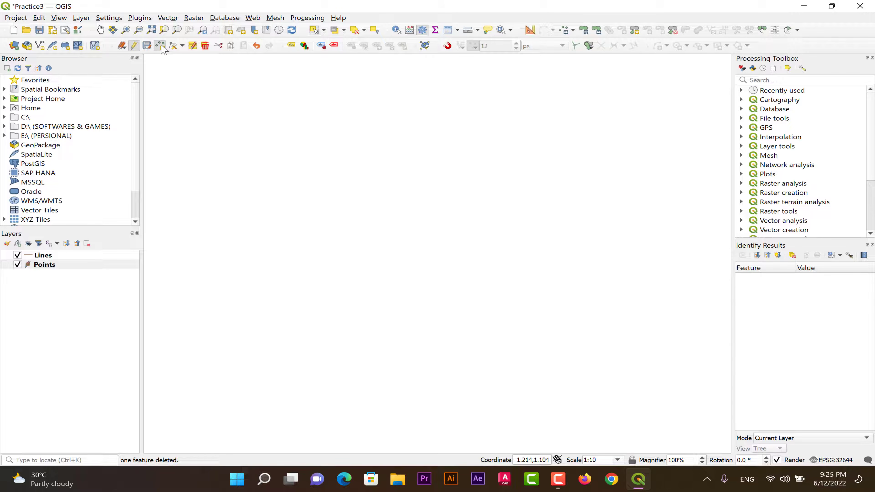
pyautogui.click(531, 30)
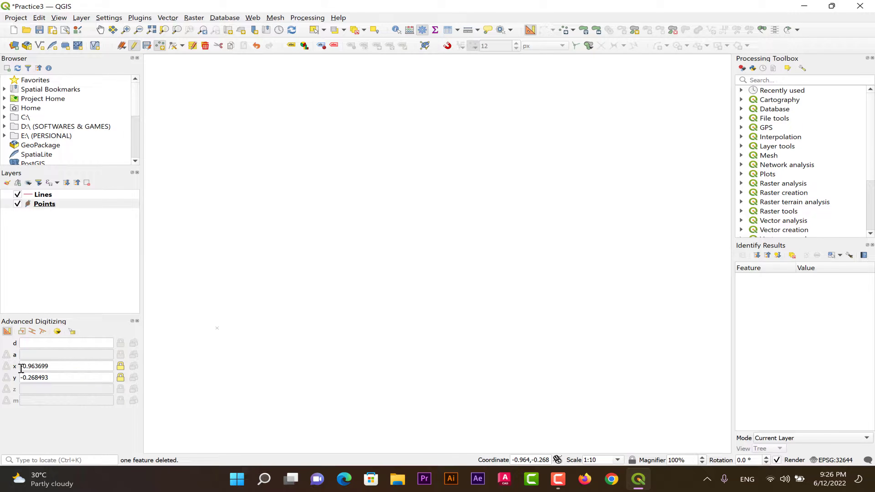
pyautogui.click(134, 117)
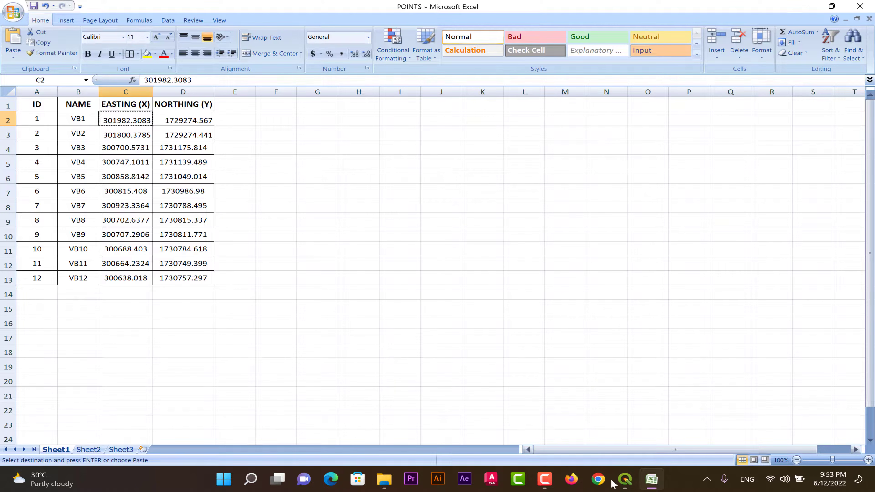
pyautogui.click(624, 479)
pyautogui.moveTo(74, 368); pyautogui.dragTo(15, 366)
pyautogui.write('301982.3083')
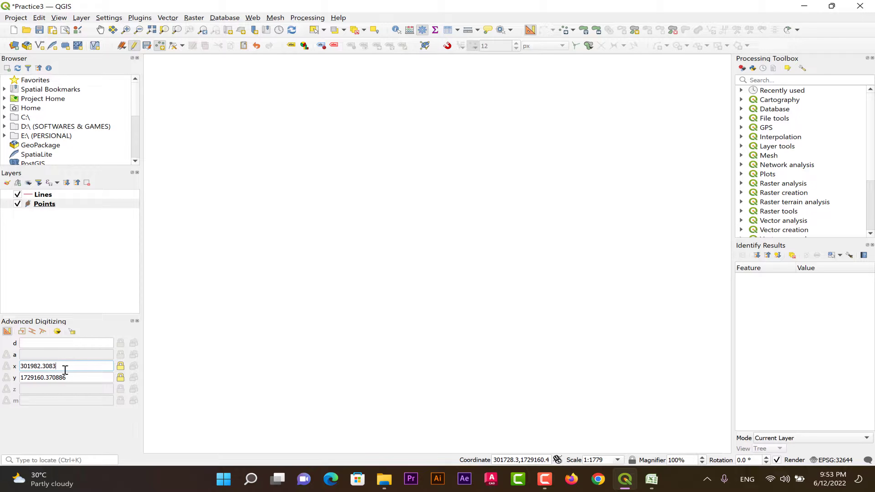
pyautogui.click(121, 366)
pyautogui.moveTo(65, 365); pyautogui.dragTo(2, 363)
pyautogui.write('301982.3083')
pyautogui.click(121, 369)
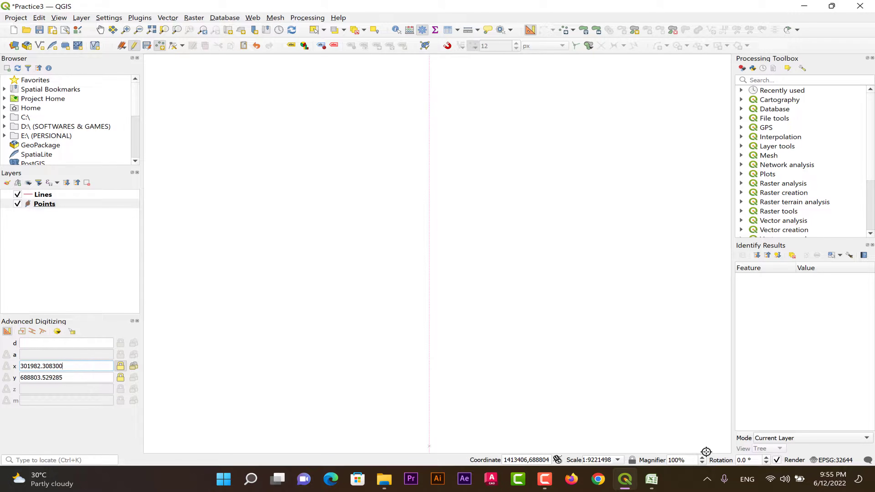
# - Copy VB1's northing from cell D2 of the POINTS workbook, set the point's y coordinate to 1729274.567 in QGIS and lock it
pyautogui.click(652, 479)
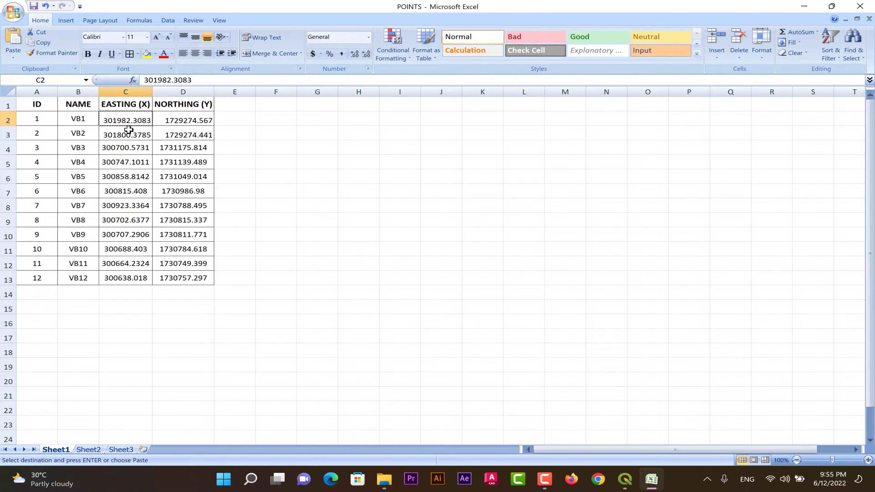
pyautogui.click(179, 120)
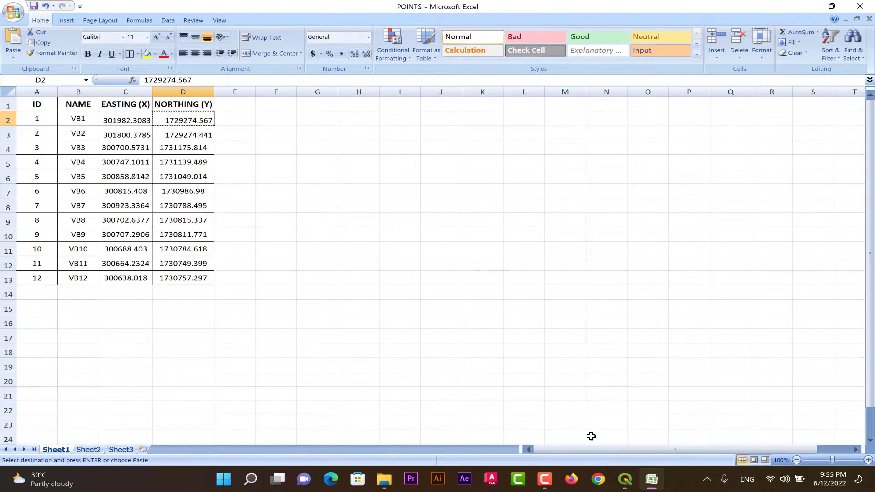
pyautogui.click(624, 479)
pyautogui.moveTo(78, 379); pyautogui.dragTo(2, 365)
pyautogui.write('1729274.567')
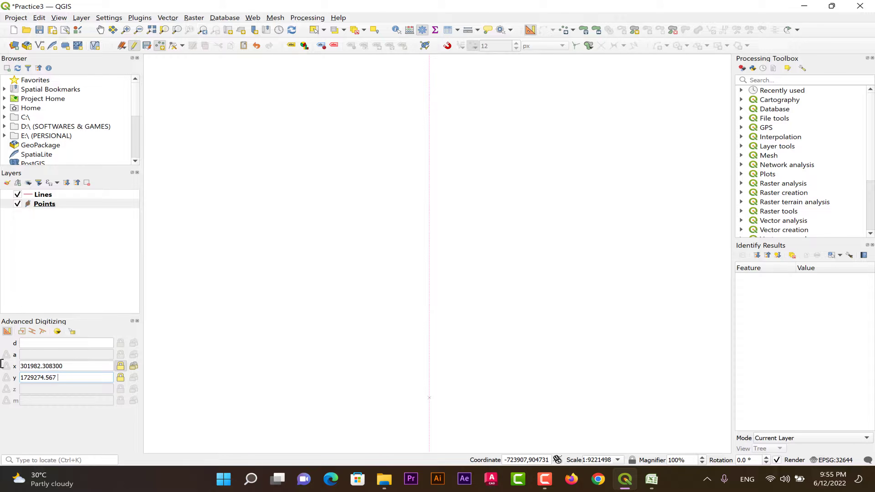
pyautogui.click(121, 379)
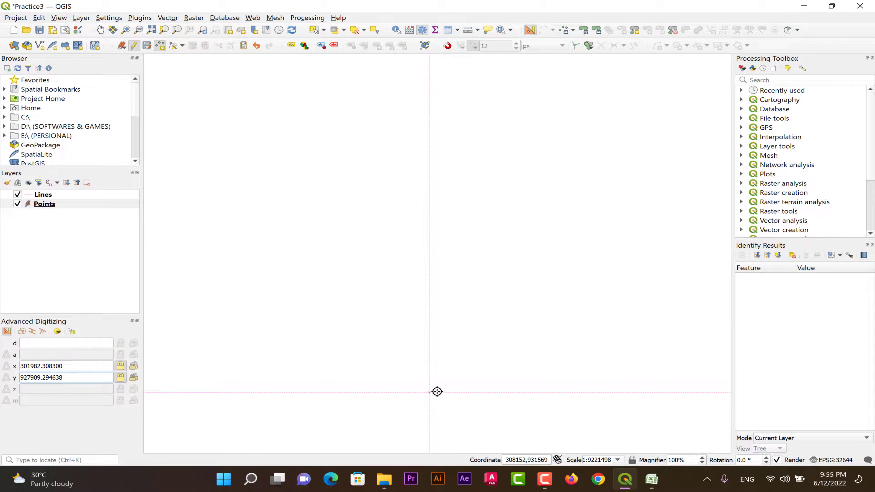
# - Place the point at the locked coordinates with id 1
pyautogui.click(448, 378)
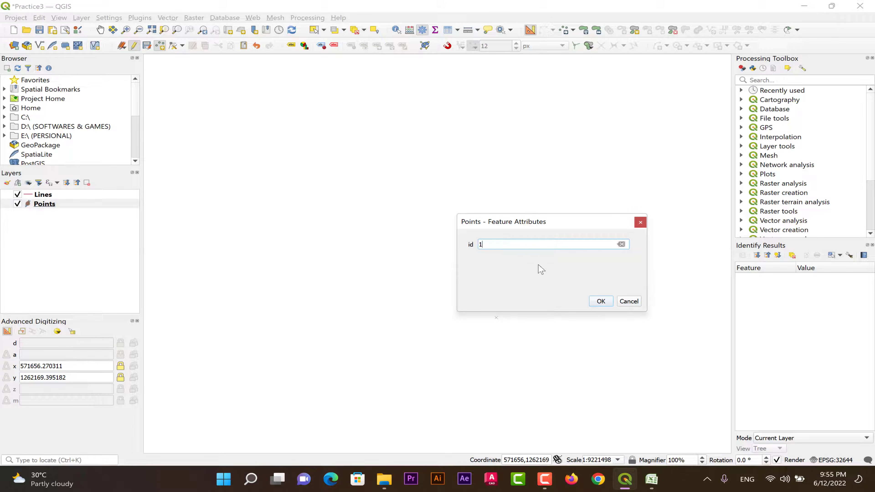
pyautogui.click(601, 301)
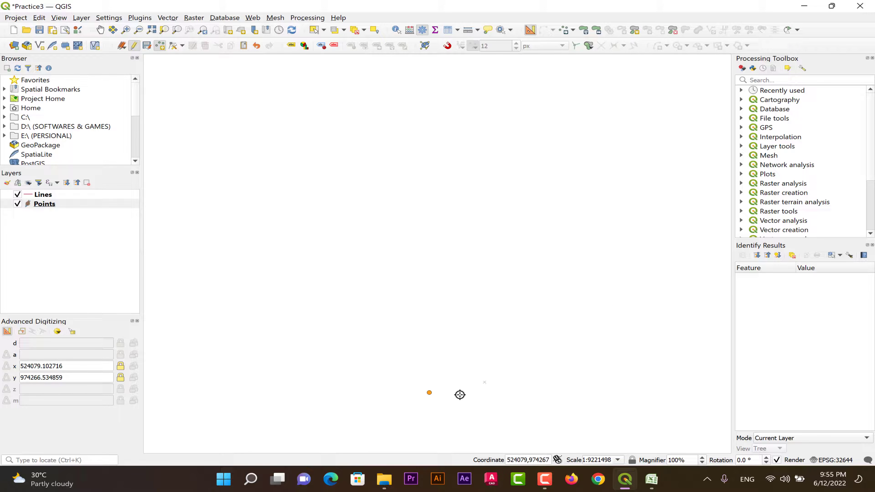
pyautogui.moveTo(441, 400); pyautogui.dragTo(373, 278)
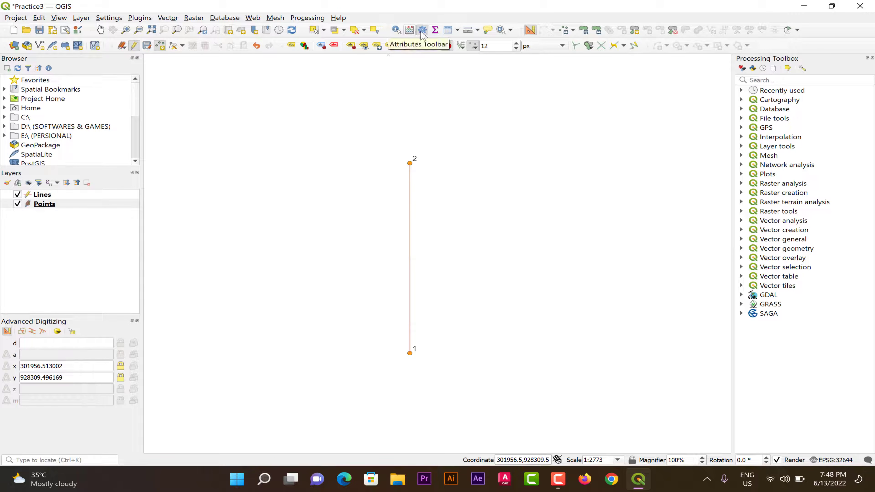
# - Measure the length of the line between points 1 and 2, then close the measurement
pyautogui.click(478, 30)
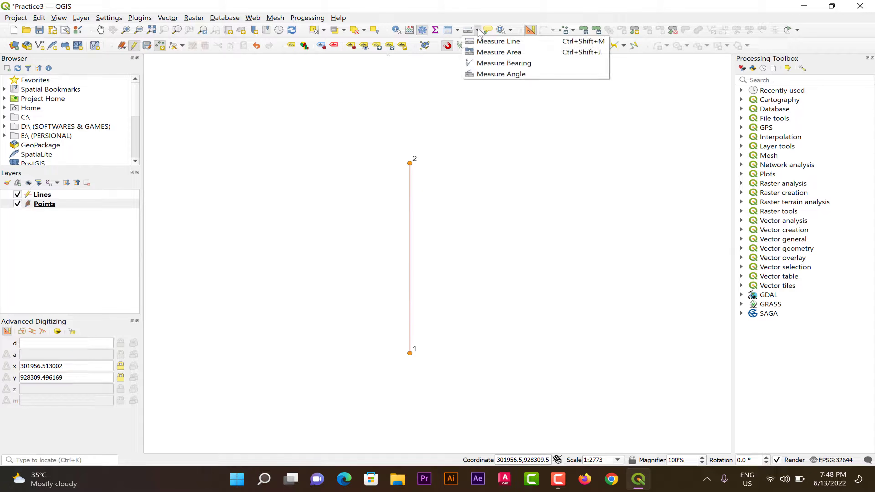
pyautogui.click(501, 42)
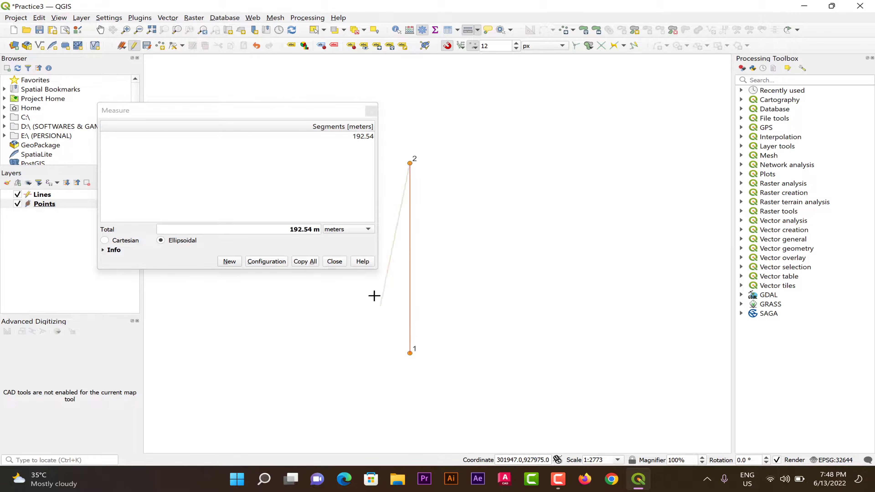
pyautogui.click(335, 262)
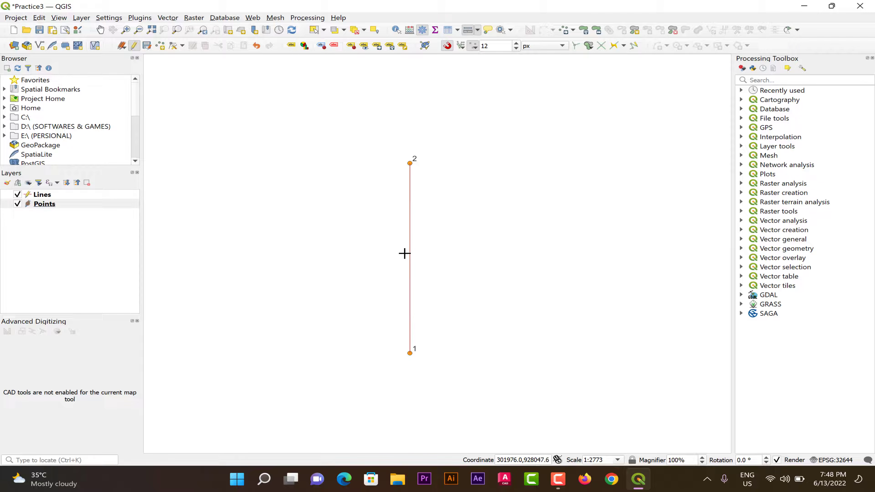
# - Add a freehand point to the Points layer west of the line between points 1 and 2, leaving its id empty
pyautogui.click(76, 204)
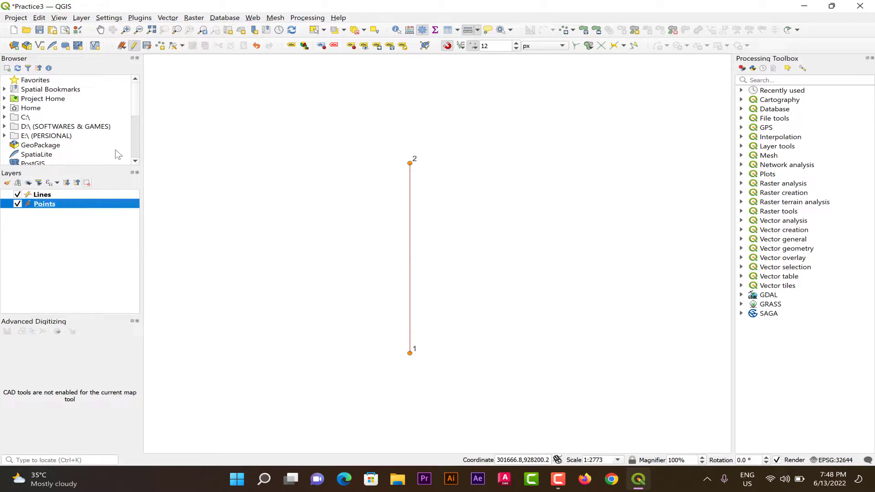
pyautogui.click(160, 46)
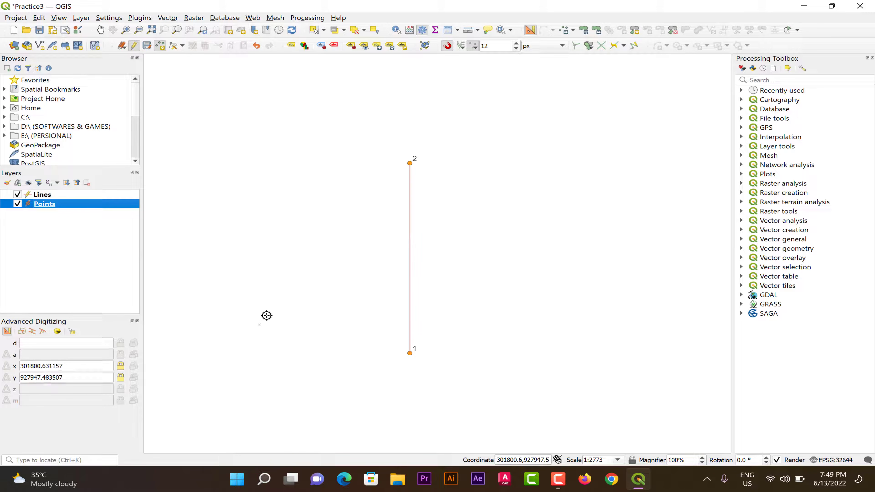
pyautogui.click(281, 287)
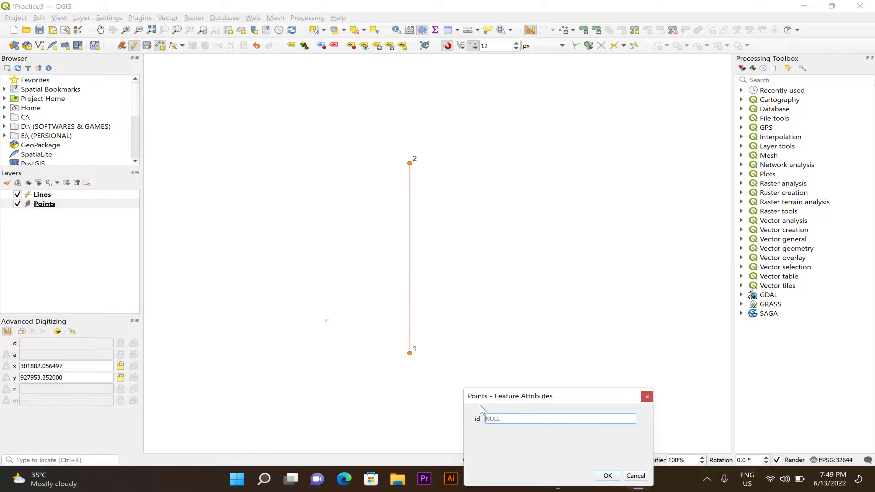
pyautogui.click(608, 476)
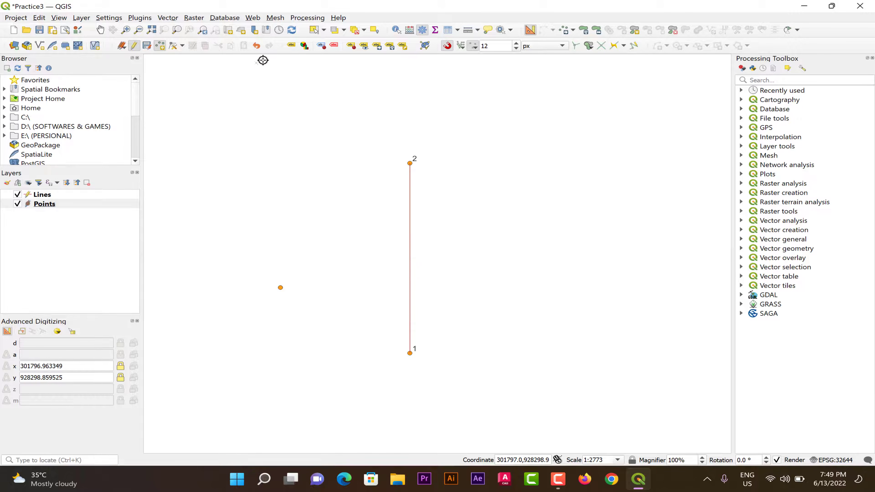
# - Select the stray point west of the line and delete it
pyautogui.click(314, 30)
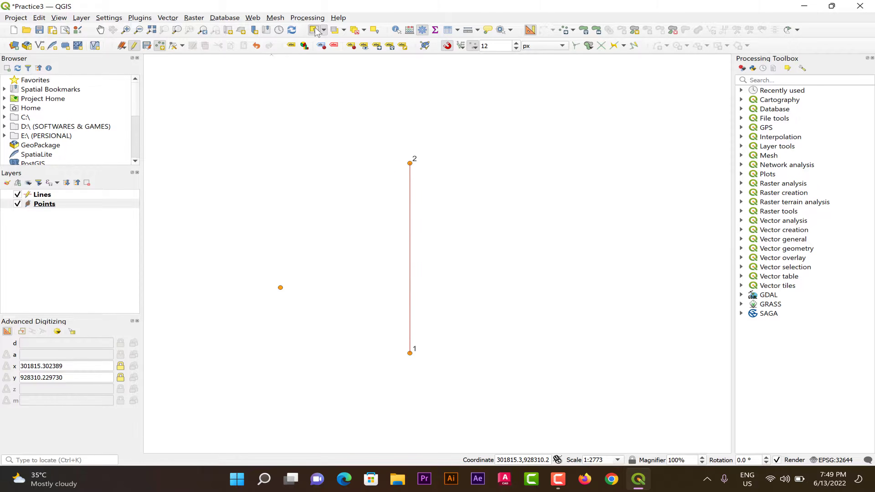
pyautogui.moveTo(270, 272); pyautogui.dragTo(310, 324)
pyautogui.press('Delete')
# - Start a point feature in construction mode with point 1 as the reference, and lock the distance to 143 m
pyautogui.click(160, 46)
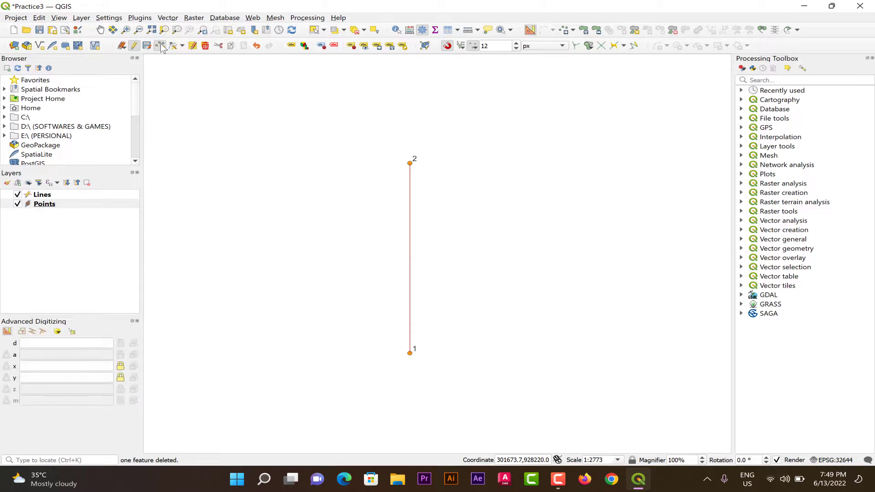
pyautogui.click(22, 332)
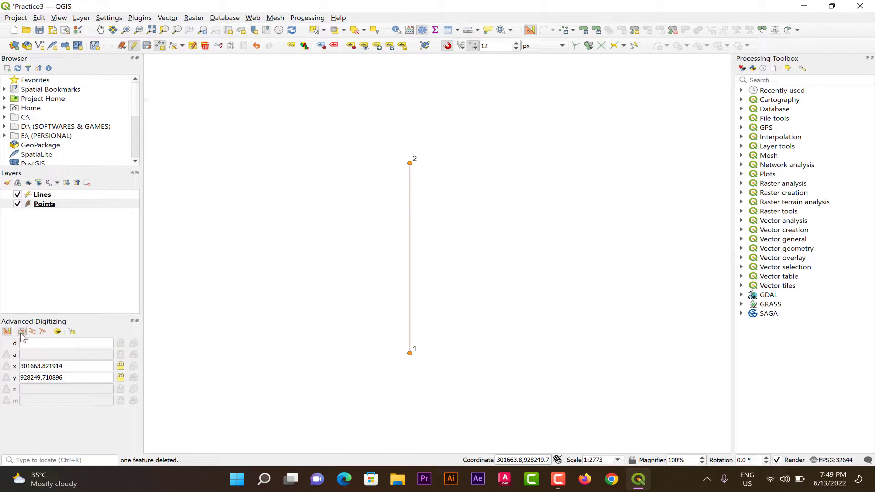
pyautogui.click(415, 360)
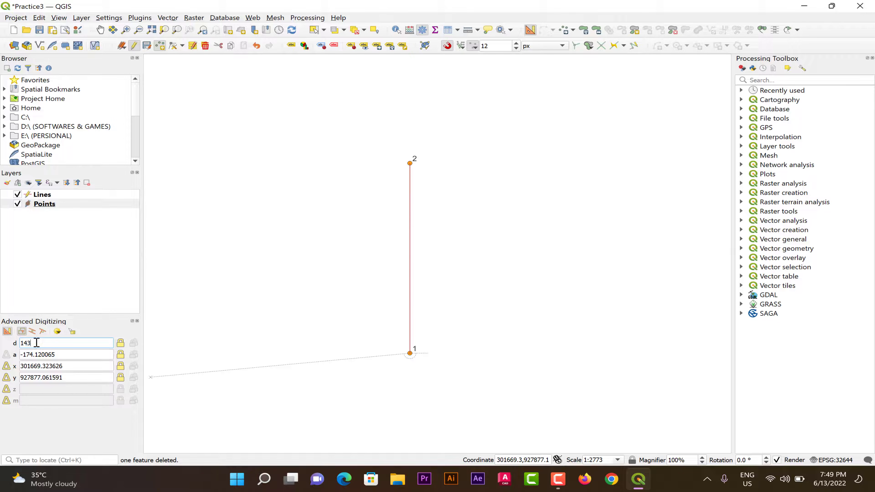
pyautogui.click(37, 343)
pyautogui.write('143')
pyautogui.click(121, 343)
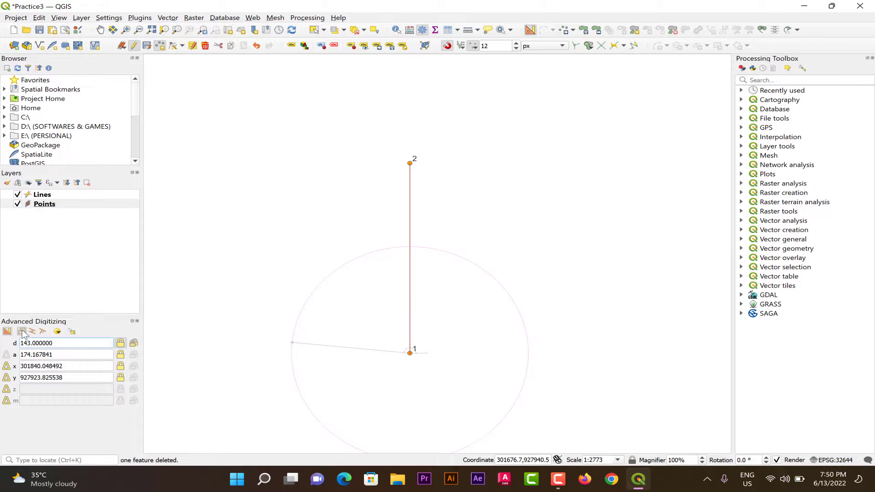
# - Place the point at the locked distance from point 1 towards point 2, with id 3
pyautogui.click(410, 163)
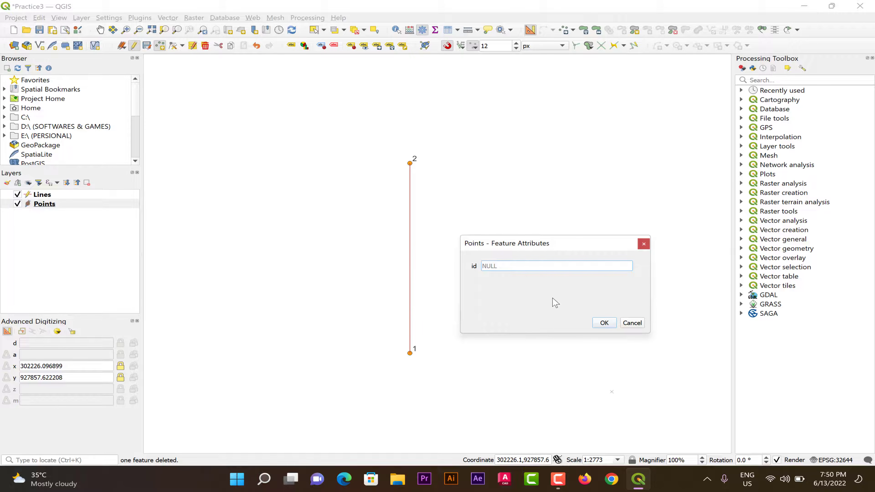
pyautogui.click(543, 267)
pyautogui.write('3')
pyautogui.click(604, 323)
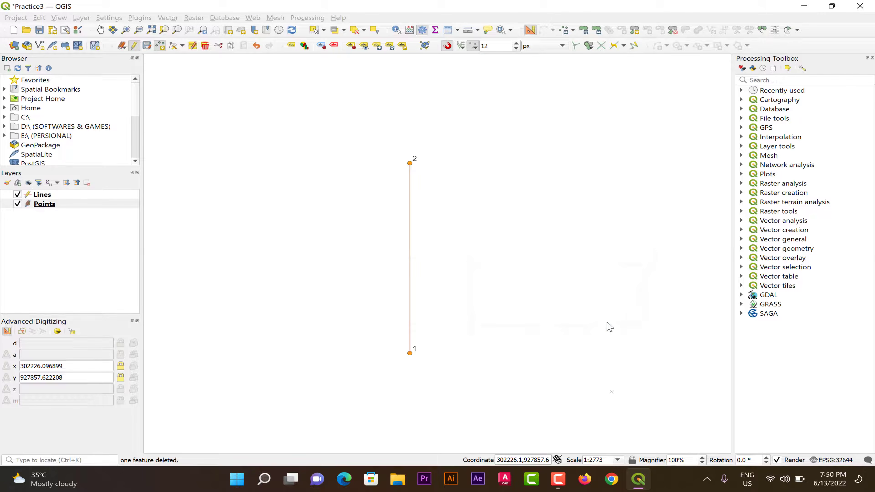
# - Measure the distance from point 1 to point 3, then close the measurement
pyautogui.click(468, 31)
pyautogui.click(410, 353)
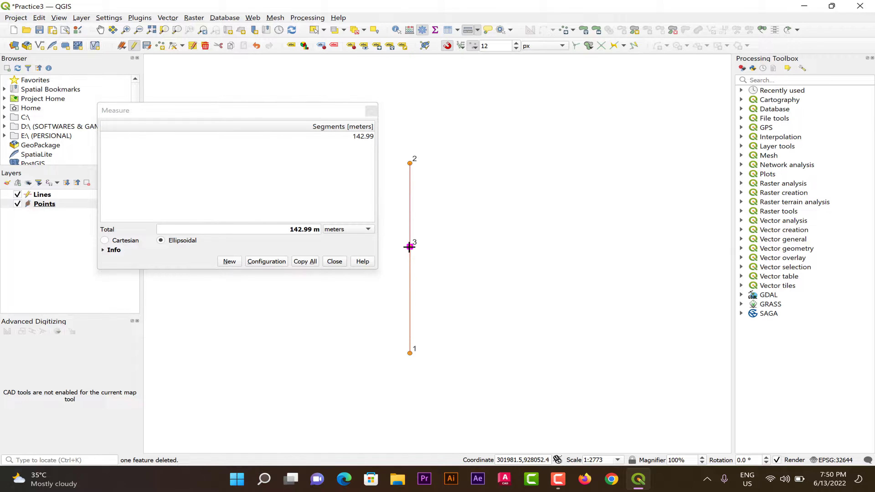
pyautogui.click(335, 262)
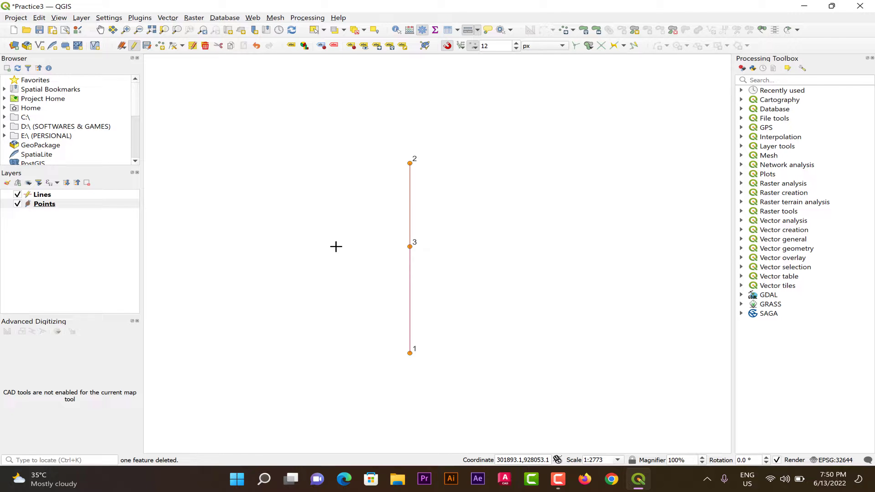
# - Start another point feature in construction mode and set a construction point 98 m from point 1 along the line towards point 2
pyautogui.click(68, 204)
pyautogui.click(160, 46)
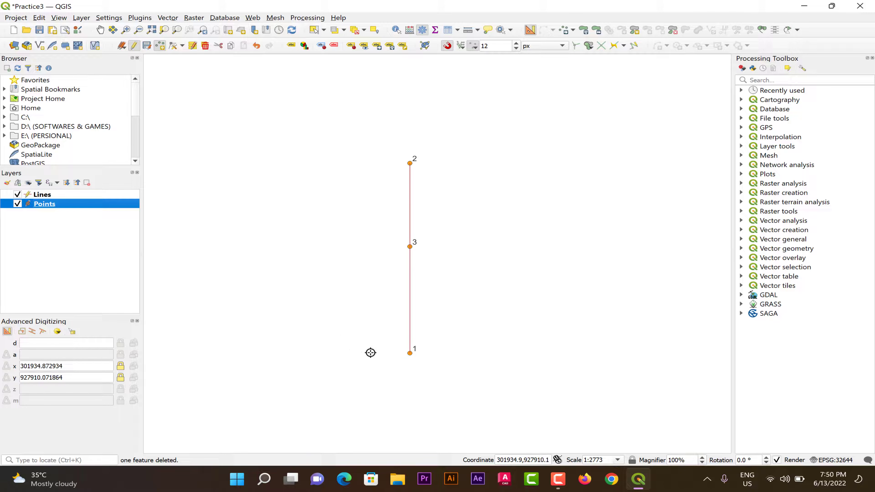
pyautogui.click(22, 332)
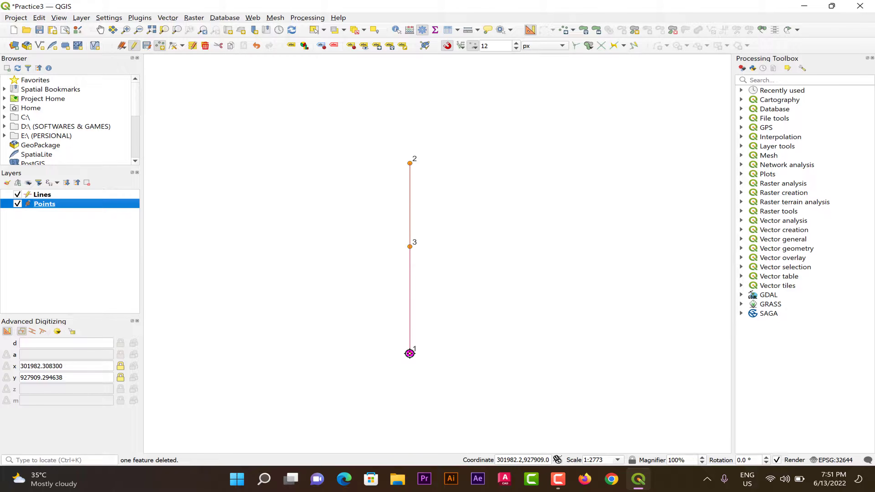
pyautogui.click(409, 353)
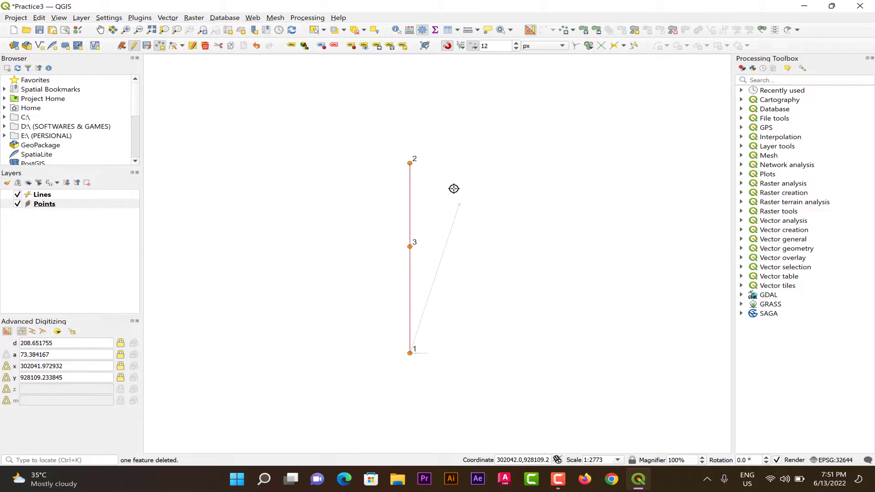
pyautogui.click(76, 339)
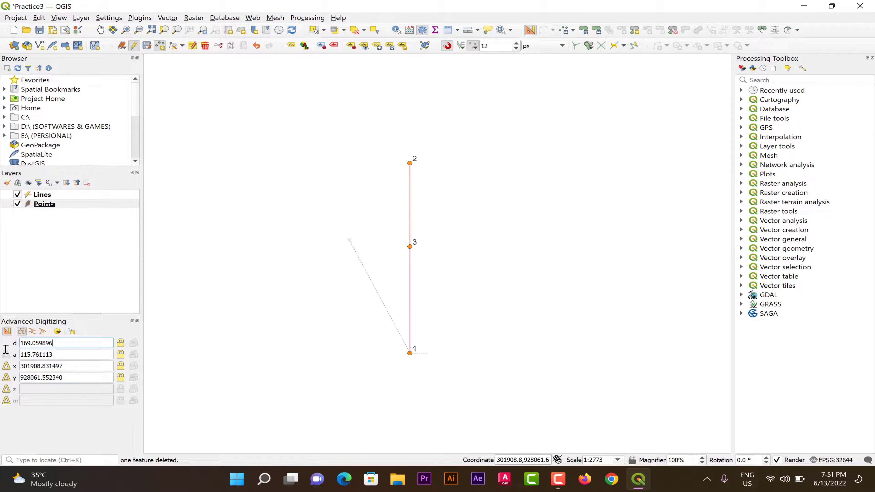
pyautogui.moveTo(60, 343); pyautogui.dragTo(16, 343)
pyautogui.write('98')
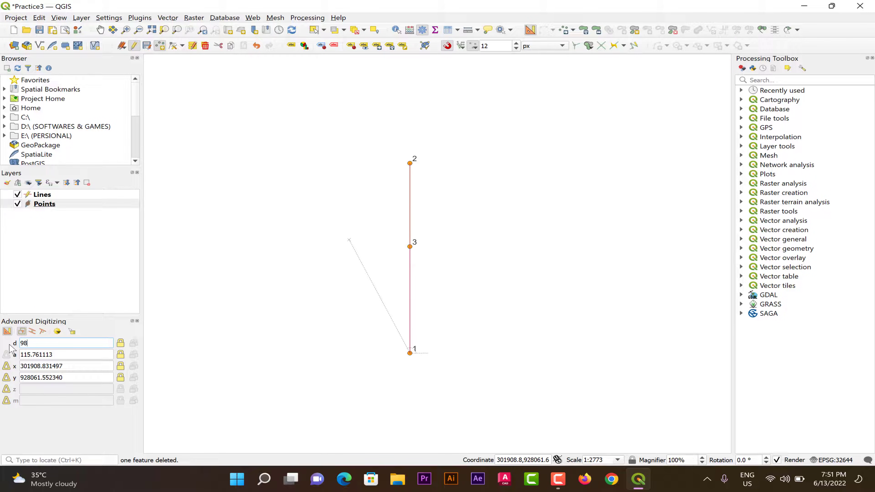
pyautogui.click(121, 343)
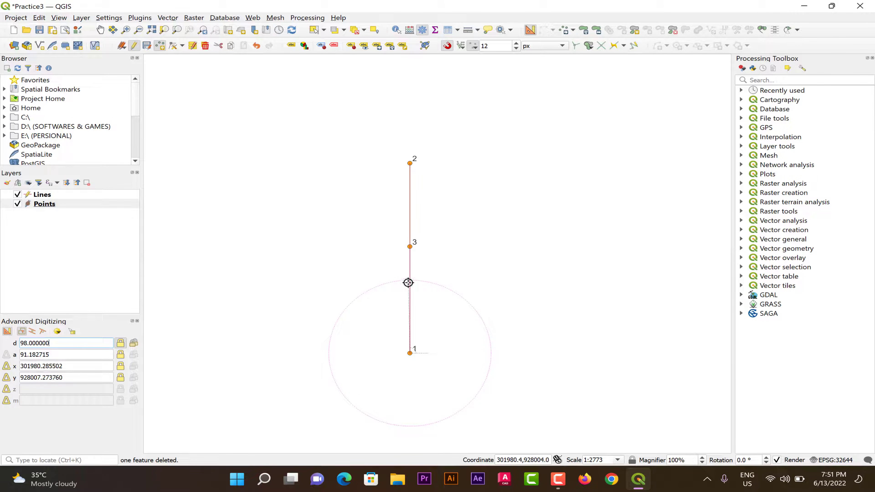
pyautogui.click(410, 162)
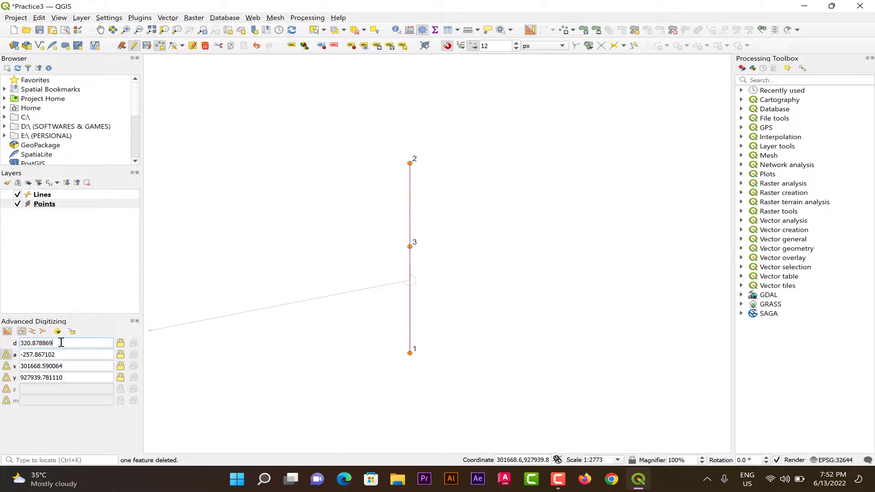
# - Lock a distance of 50 m and a relative angle of 90 degrees from the construction point, and place the point west of the line
pyautogui.write('d')
pyautogui.write('5')
pyautogui.write('0')
pyautogui.press('Return')
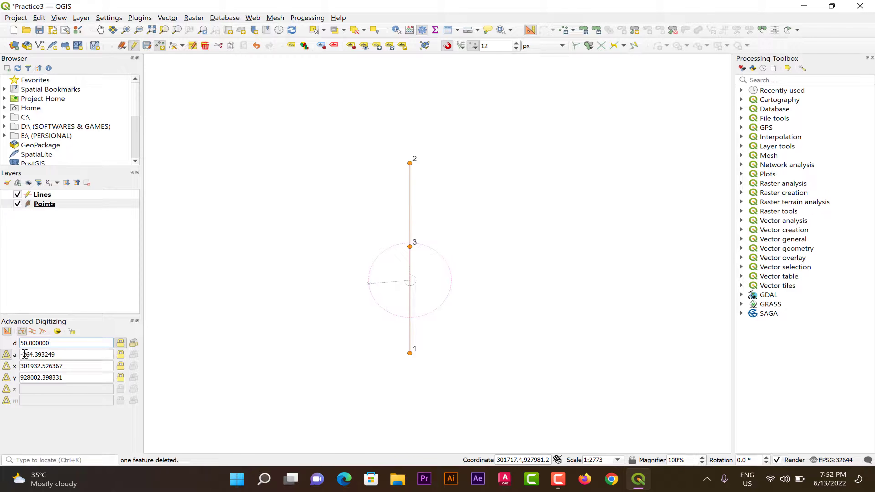
pyautogui.click(76, 353)
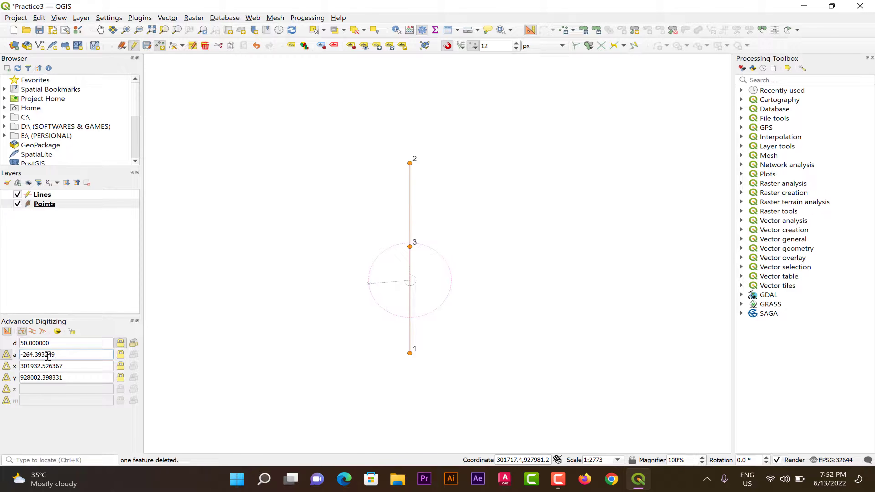
pyautogui.moveTo(59, 357); pyautogui.dragTo(10, 352)
pyautogui.write('9')
pyautogui.press('Return')
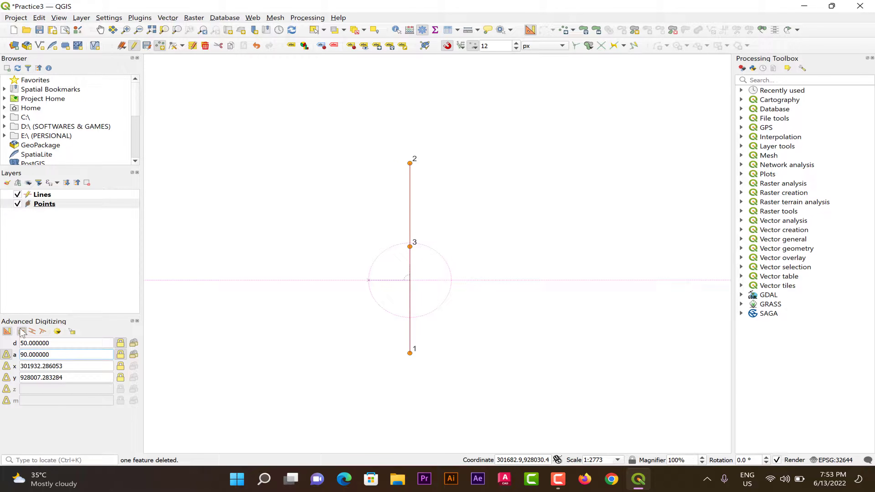
pyautogui.click(360, 279)
pyautogui.click(608, 341)
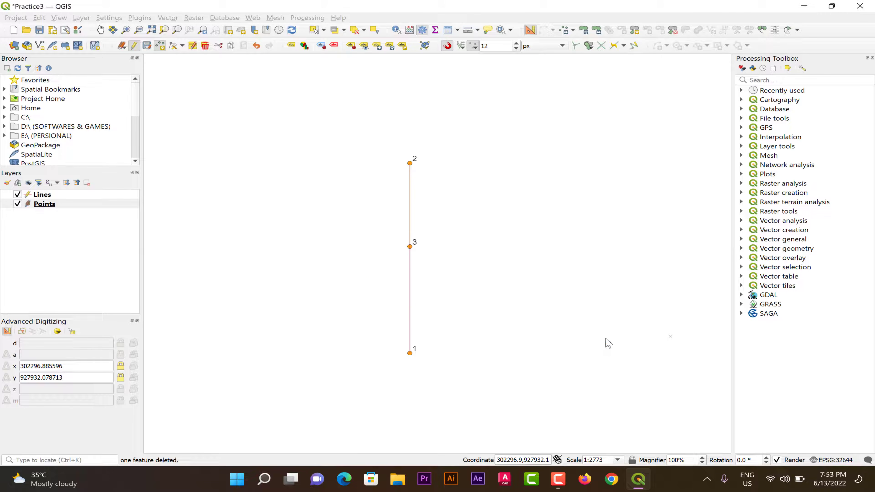